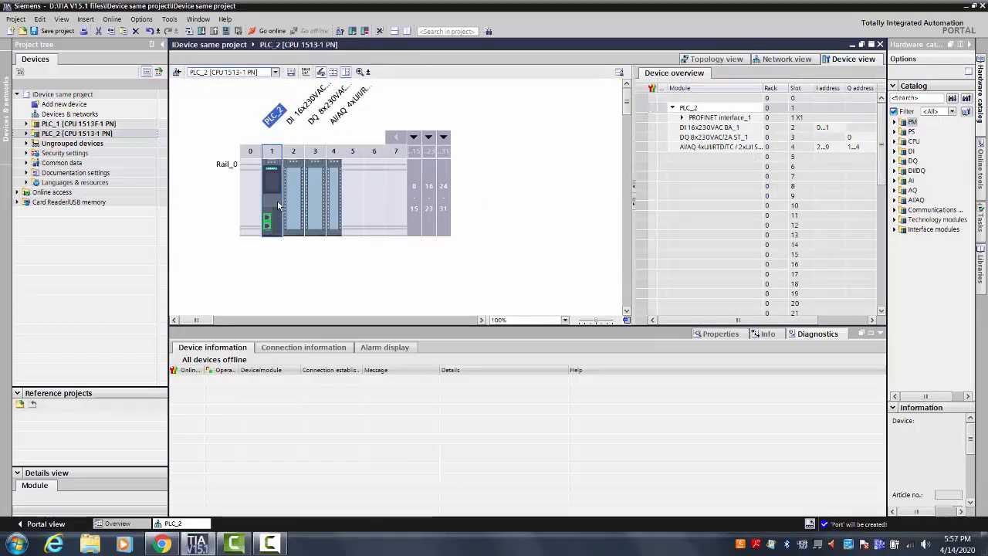
Enable IO device mode for PLC_2, assign it to PLC_1.PROFINET interface_1, and check the assignment in the network view
left_click(706, 336)
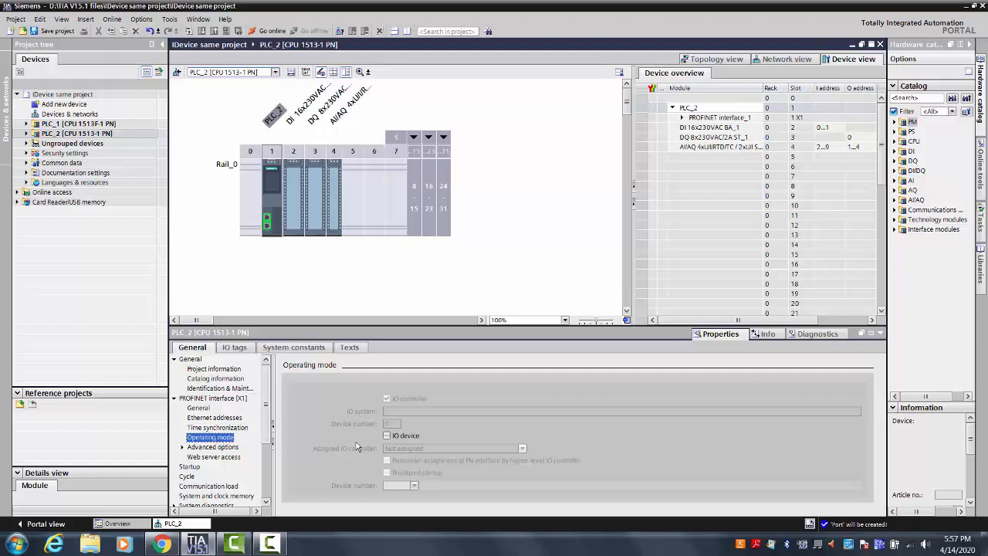
left_click(386, 436)
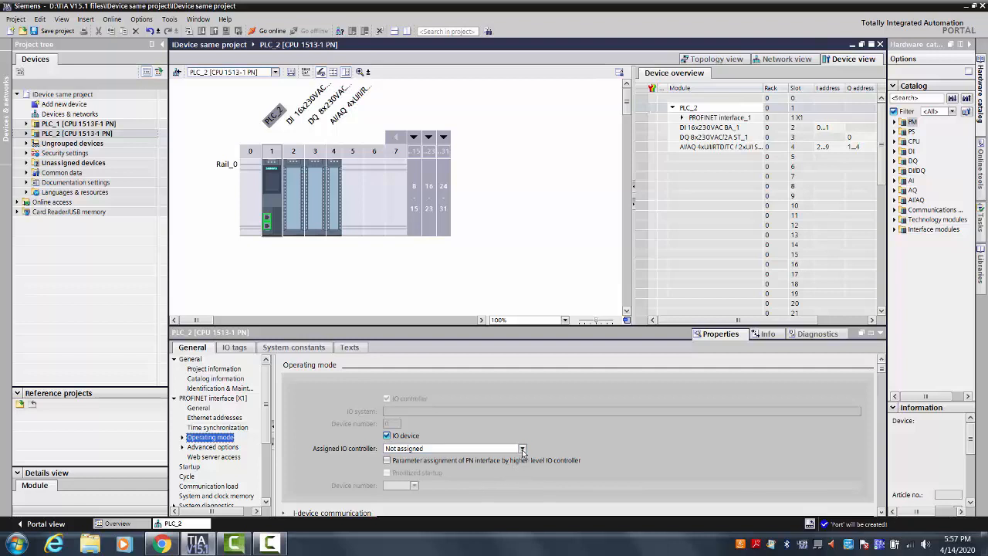
left_click(522, 448)
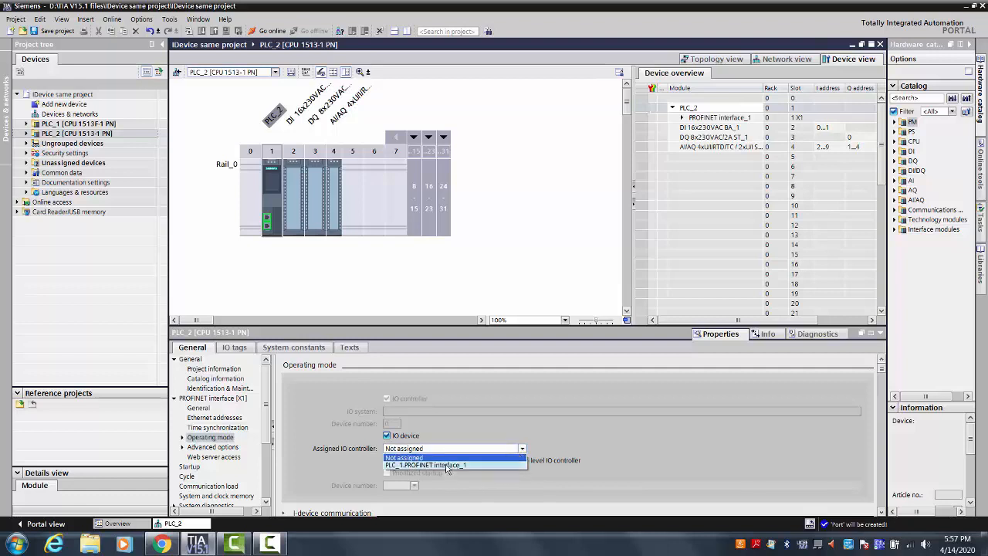
left_click(446, 465)
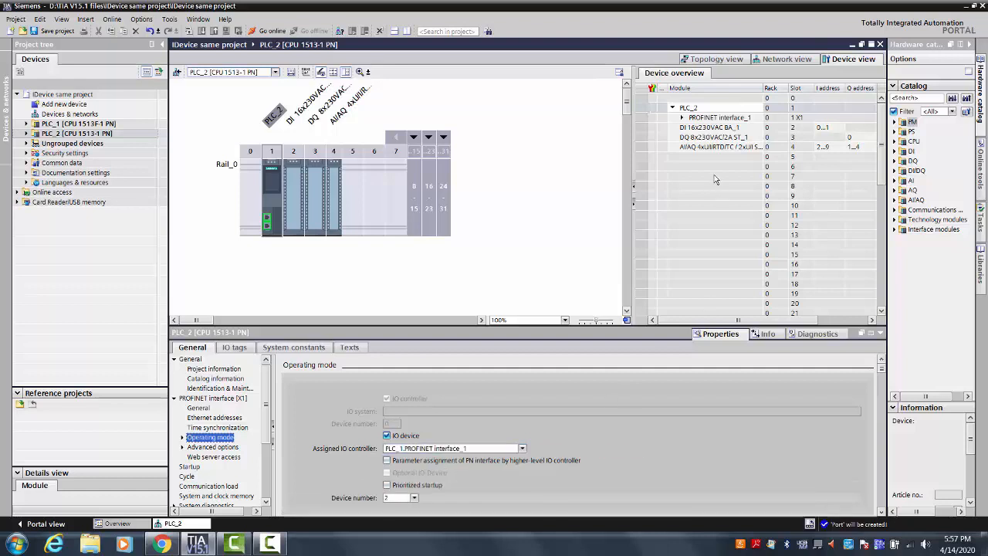
left_click(782, 62)
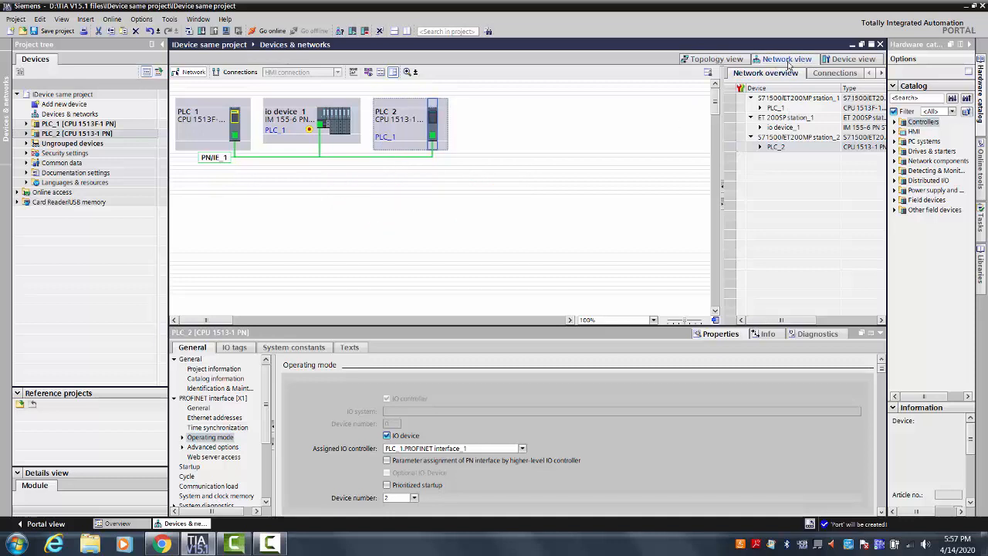
left_click(849, 60)
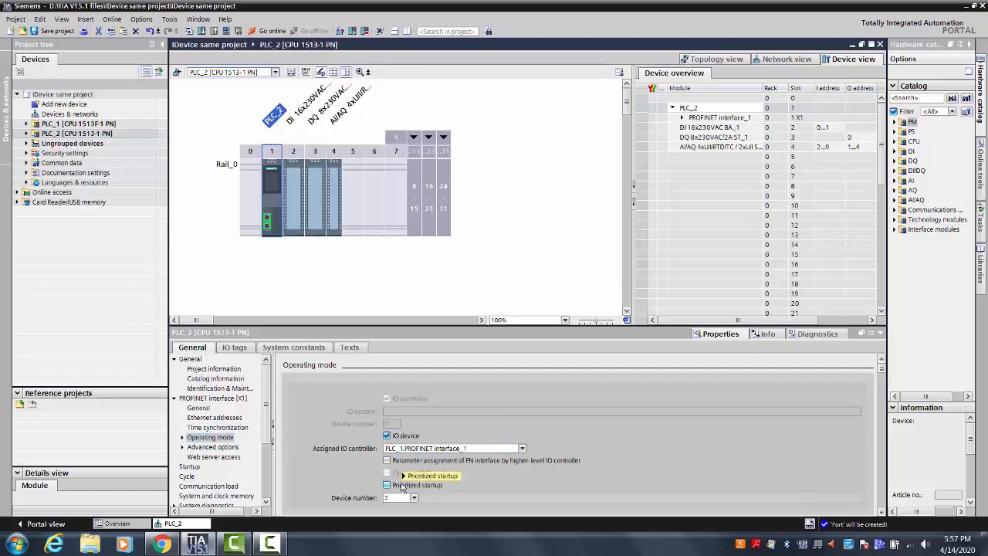
Add a first I-device transfer area to PLC_2, with data running from the IO controller to the I-device
left_click(183, 439)
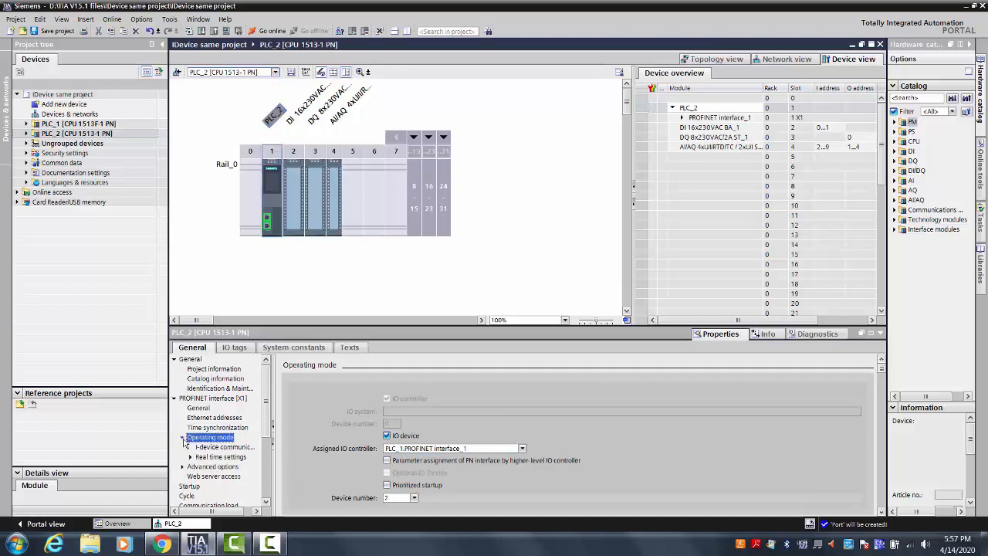
left_click(223, 449)
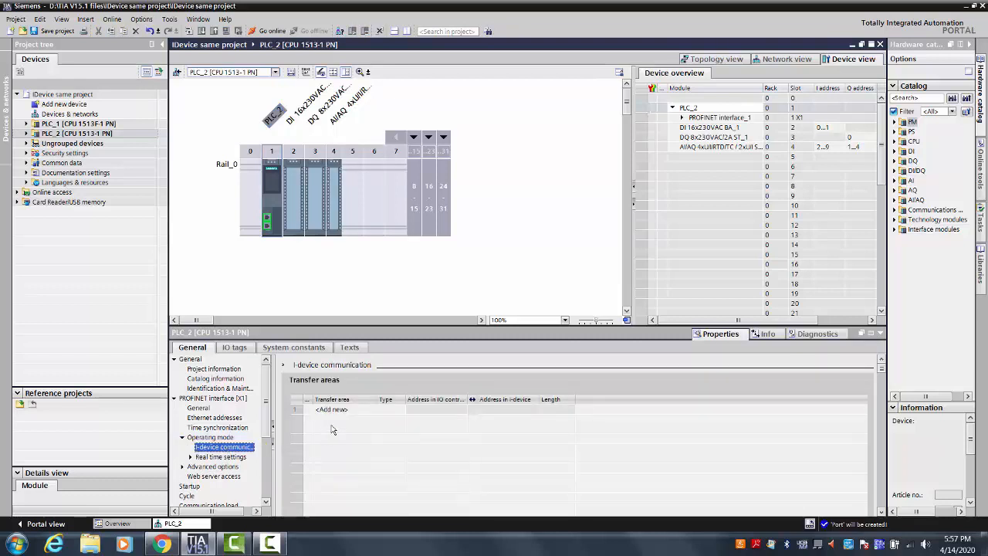
left_click(334, 410)
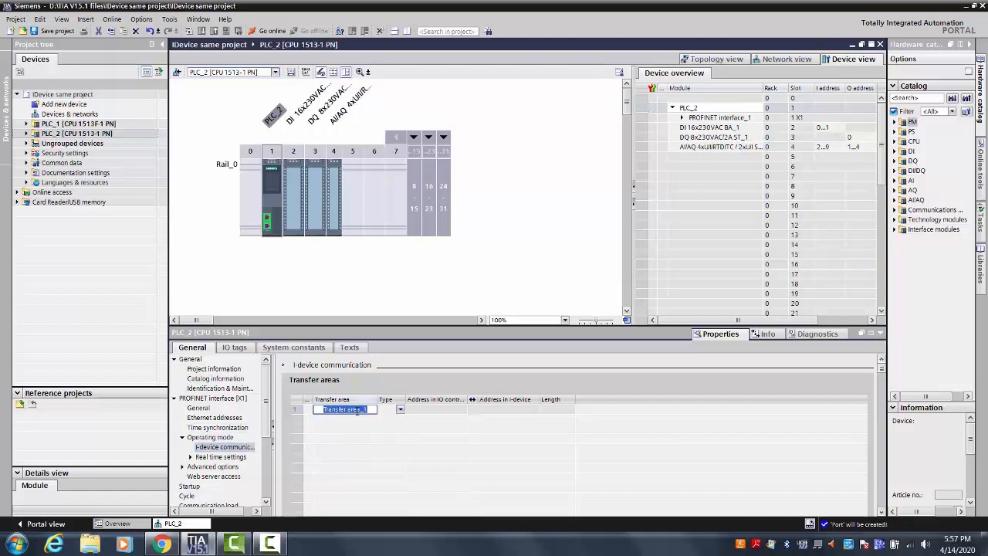
left_click(401, 410)
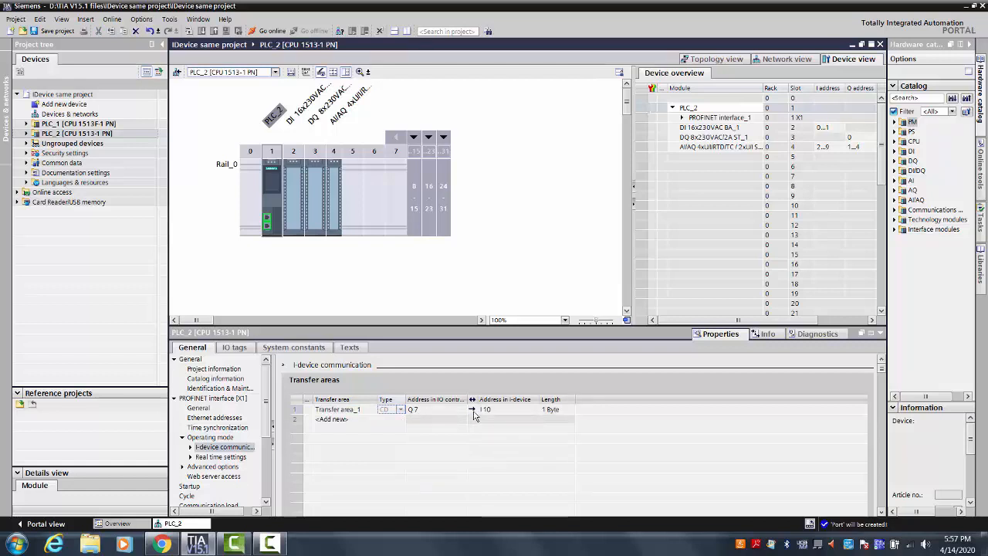
left_click(473, 411)
left_click(472, 412)
Add a second transfer area and reverse its direction so that data runs from the I-device to the IO controller
left_click(341, 420)
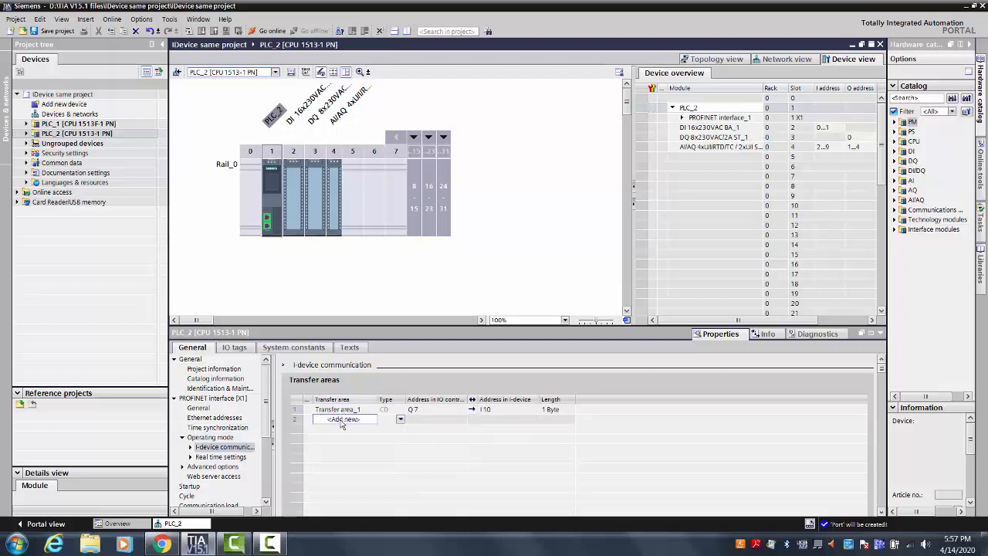
left_click(400, 422)
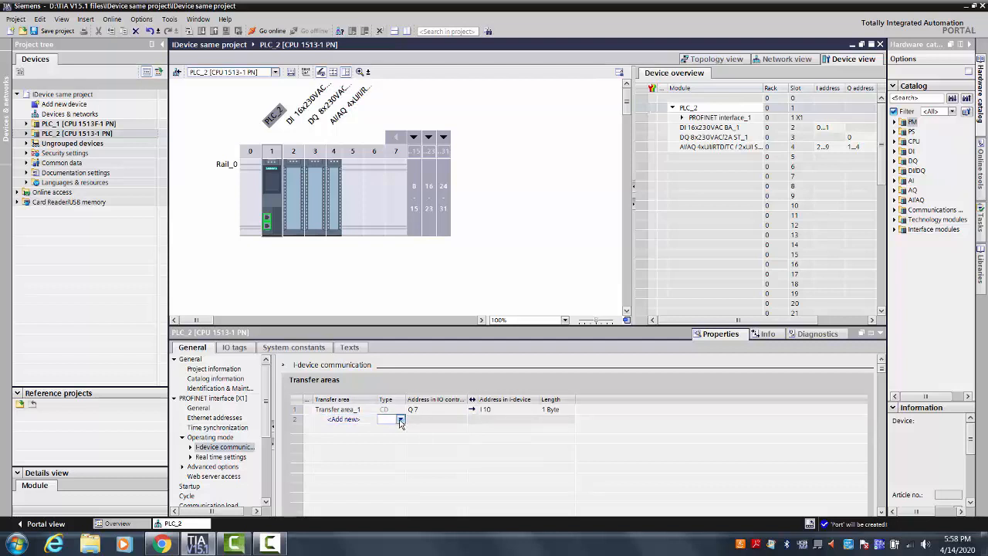
left_click(363, 421)
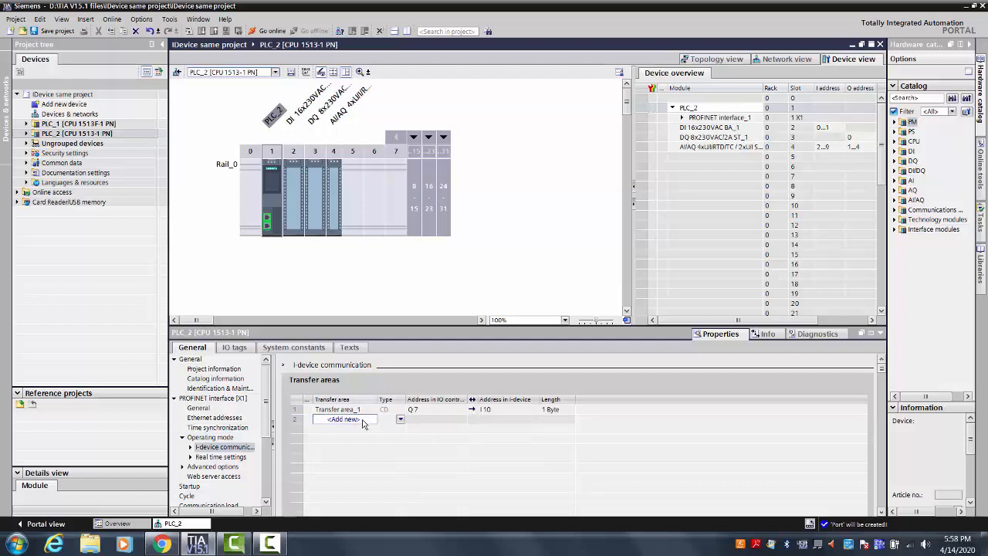
double_click(363, 422)
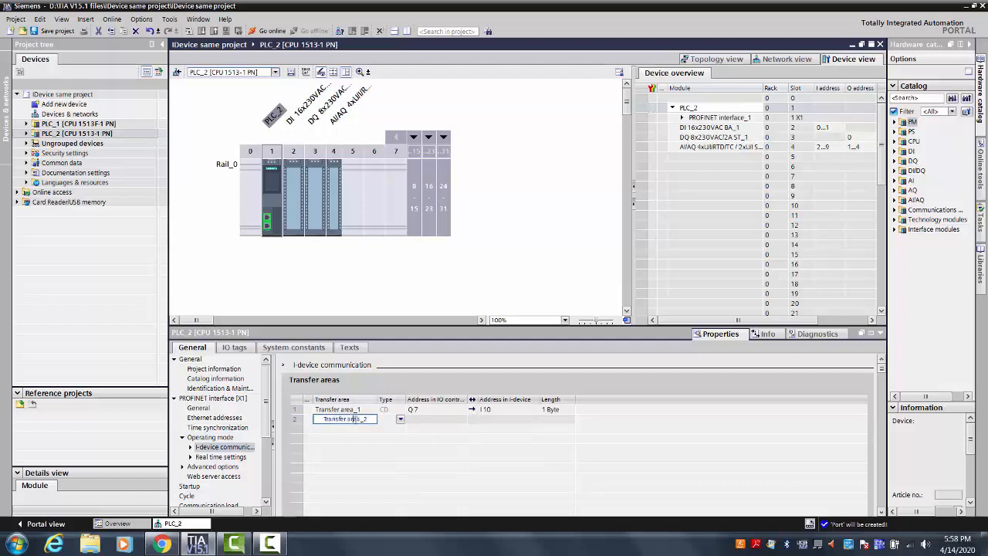
left_click(400, 422)
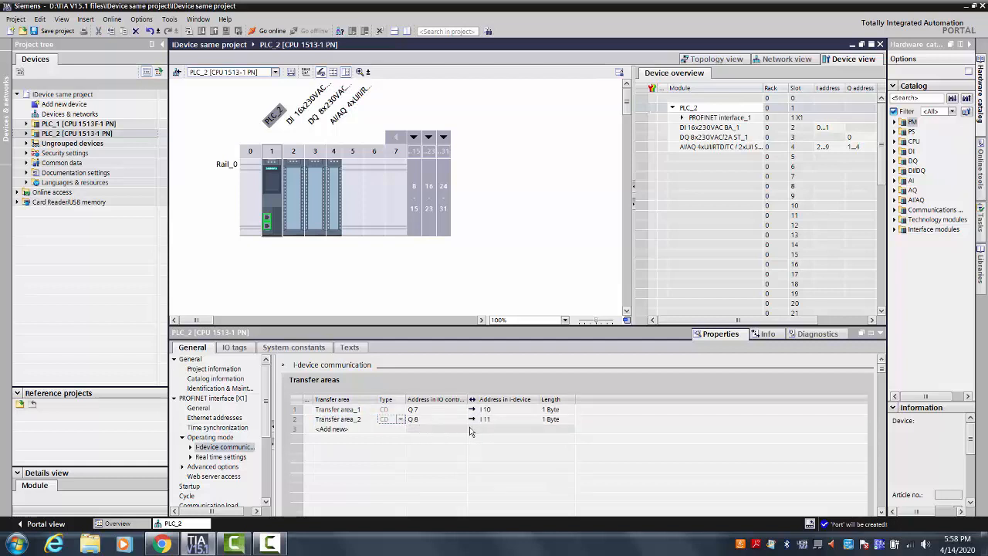
left_click(470, 422)
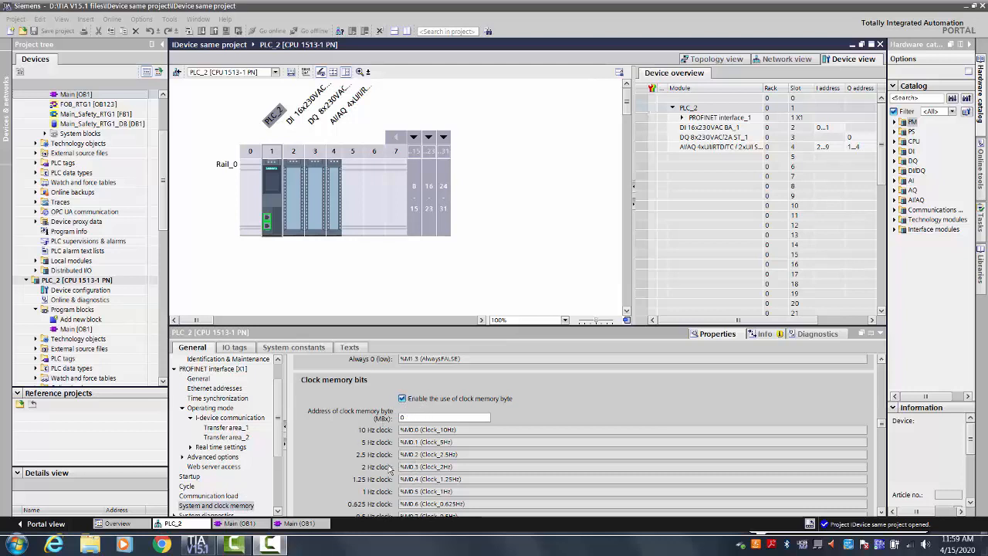
Compare the MOVE networks in both PLCs' Main [OB1] blocks with the transfer area addresses, and review the transferred values in the watch tables
left_click(245, 524)
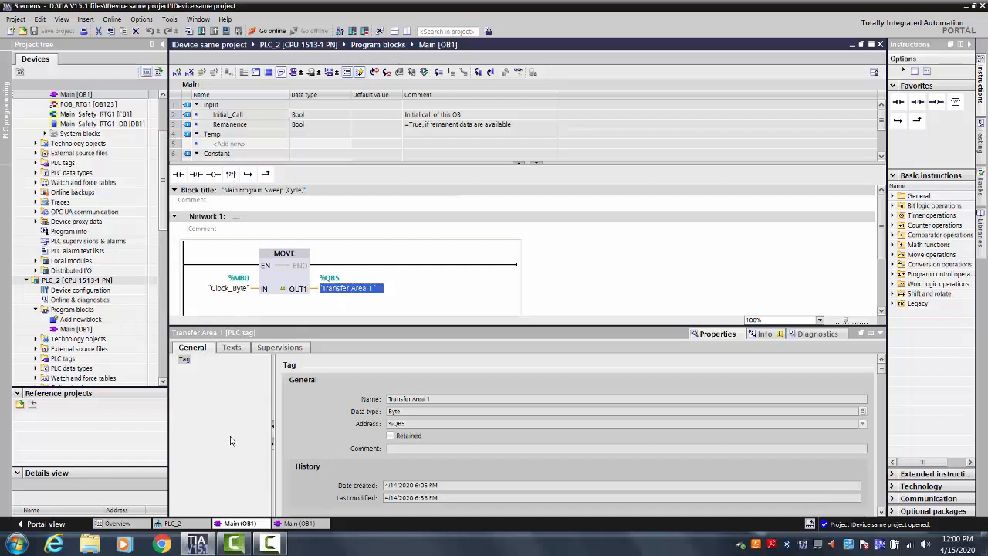
left_click(196, 525)
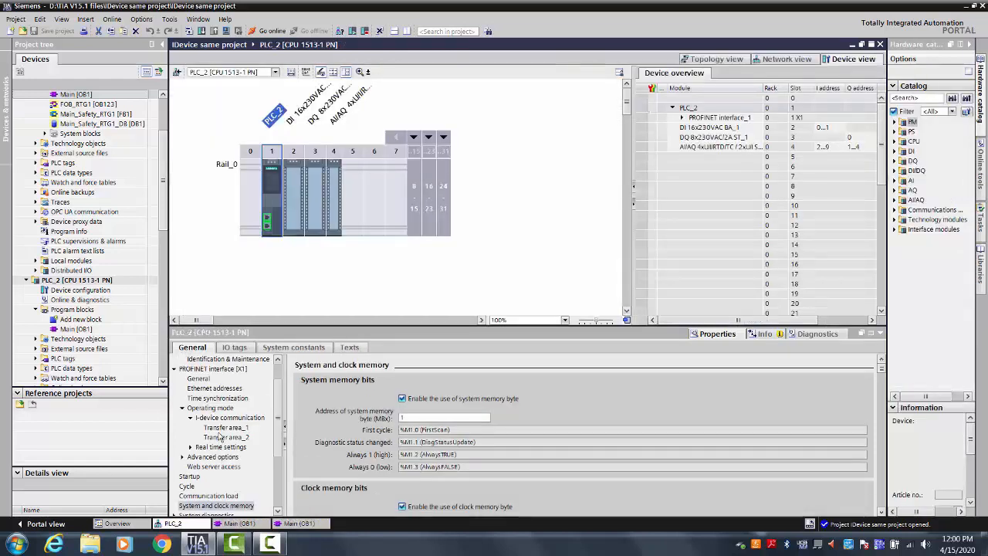
left_click(220, 419)
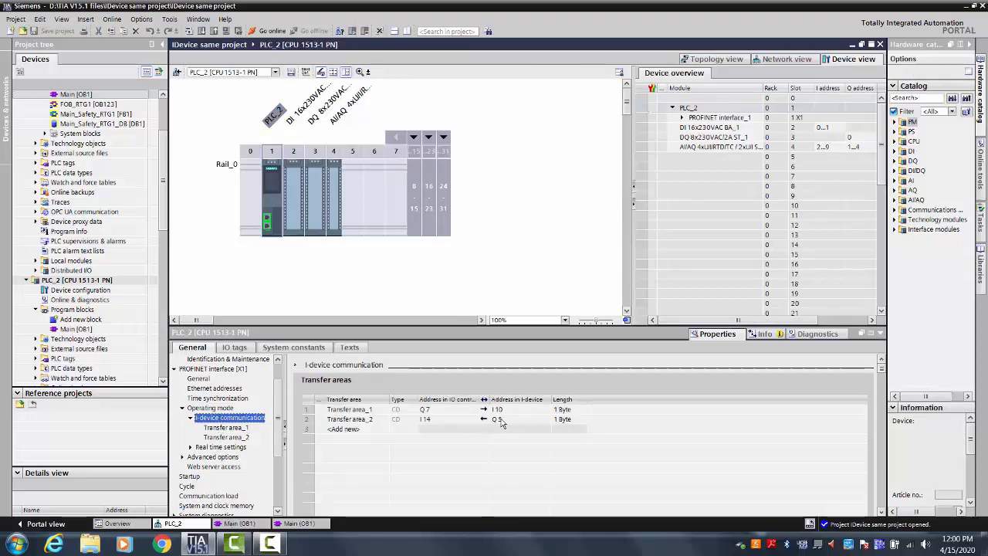
left_click(291, 526)
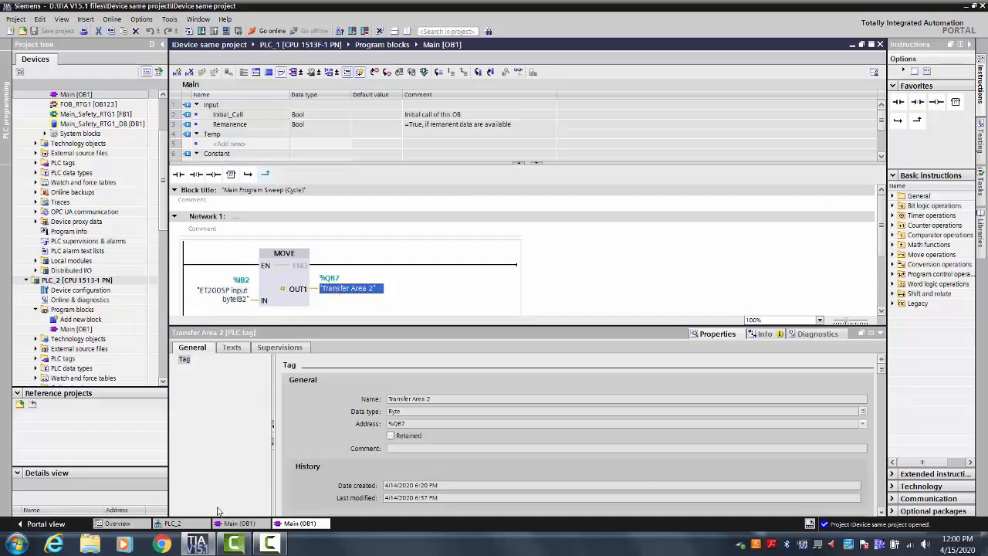
left_click(200, 524)
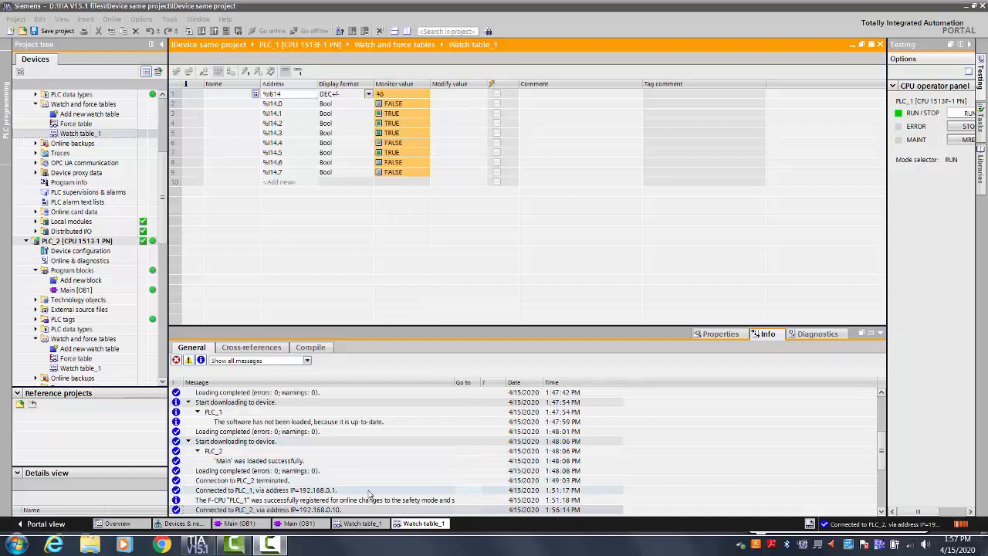
left_click(363, 524)
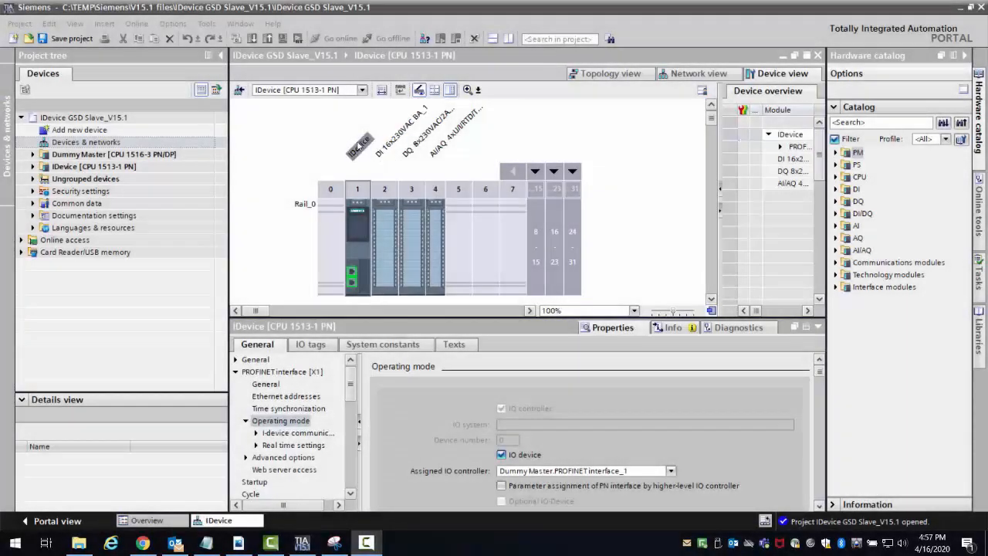
Export the IDevice CPU's interface configuration as a GSD file, keeping the designation IDevice and the Documents folder path
left_click(269, 437)
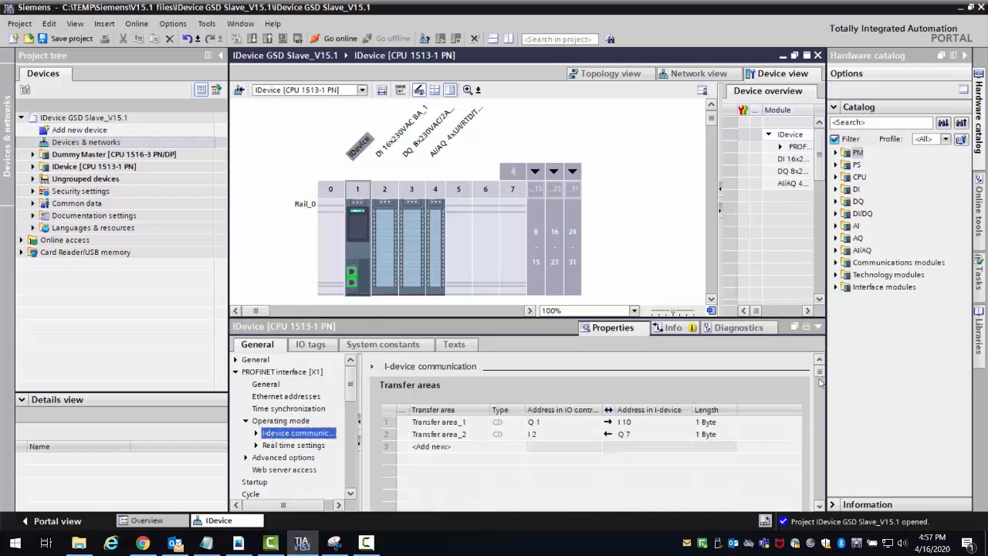
left_click_drag(821, 376, 816, 481)
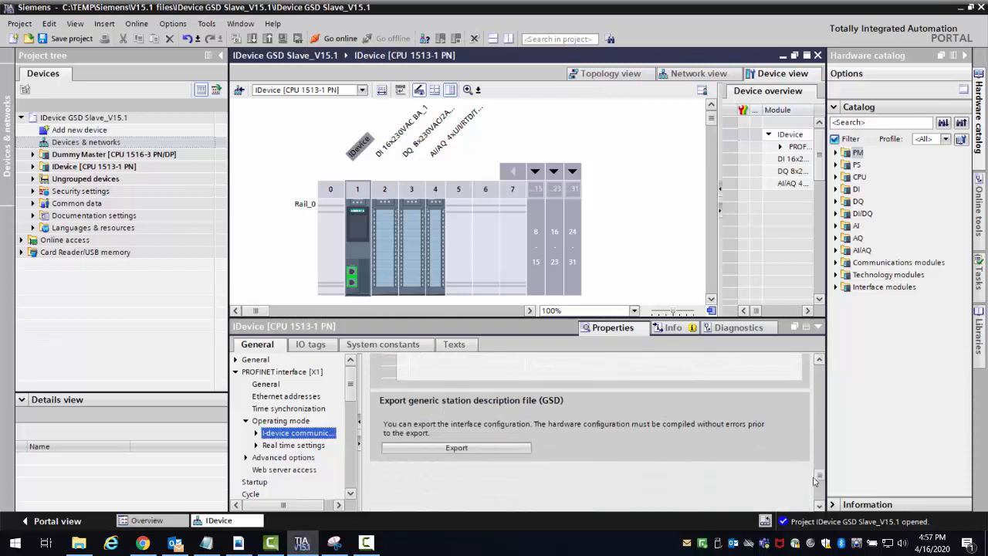
left_click(474, 452)
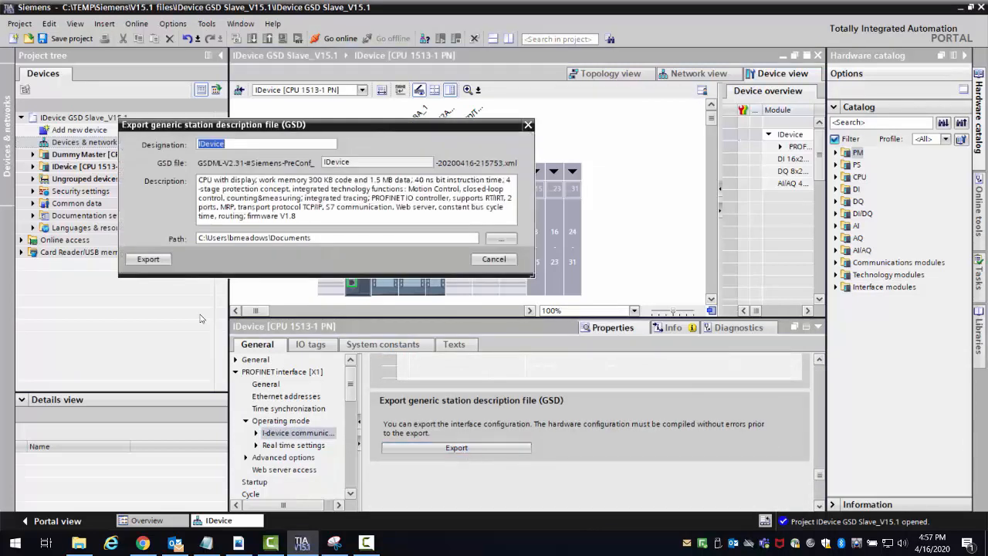
left_click(149, 261)
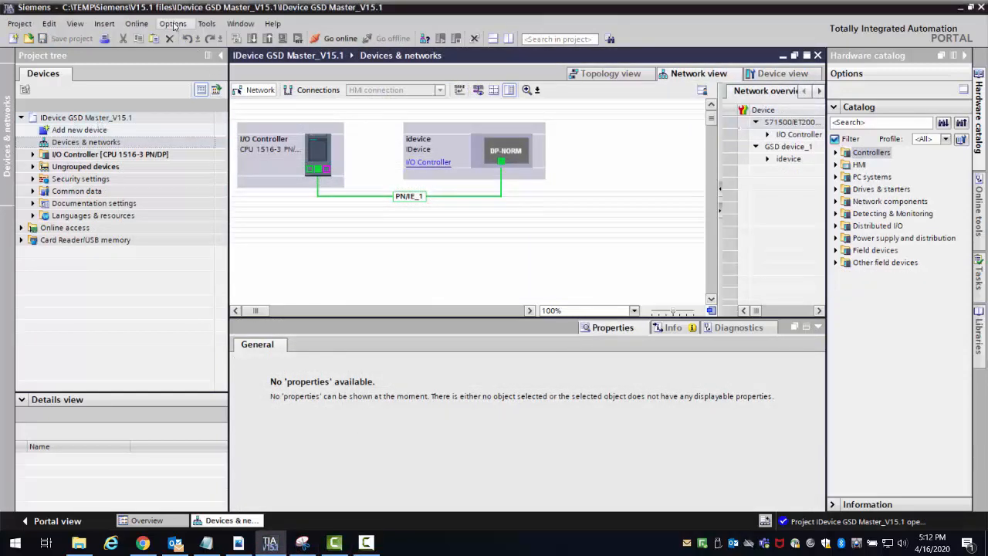
Install the exported GSDML-V2.31 Siemens-PreConf file in the master project, using the user profile's Documents folder as the source path
left_click(173, 24)
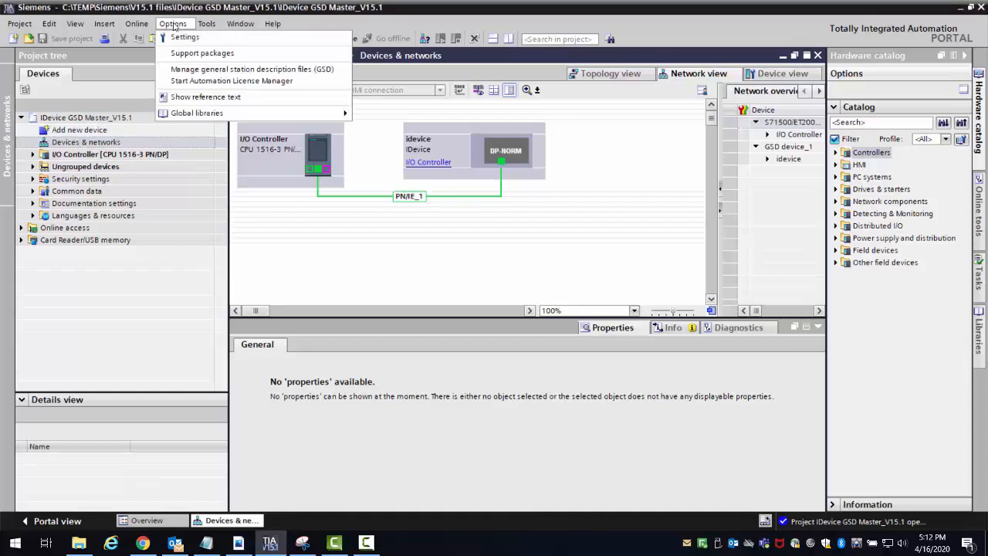
left_click(217, 71)
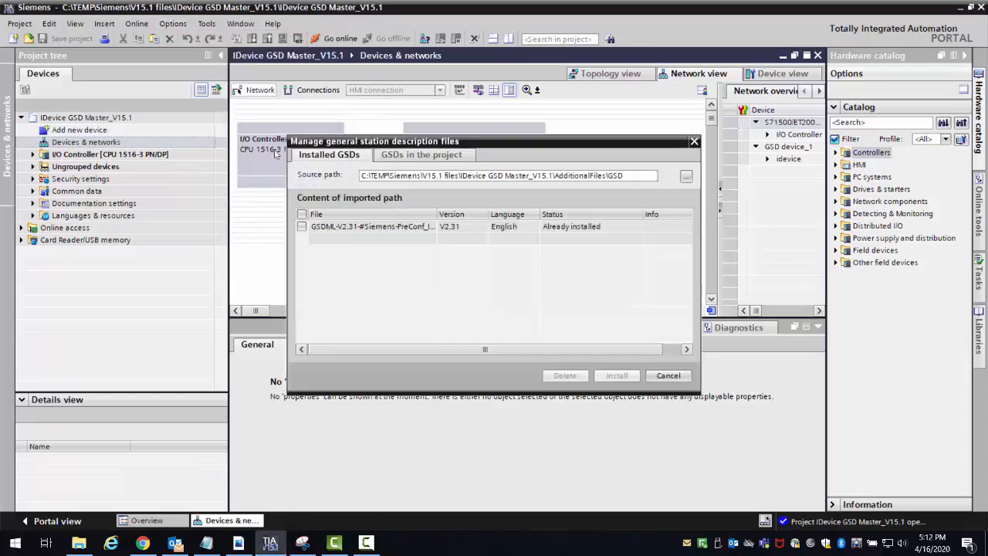
left_click(687, 177)
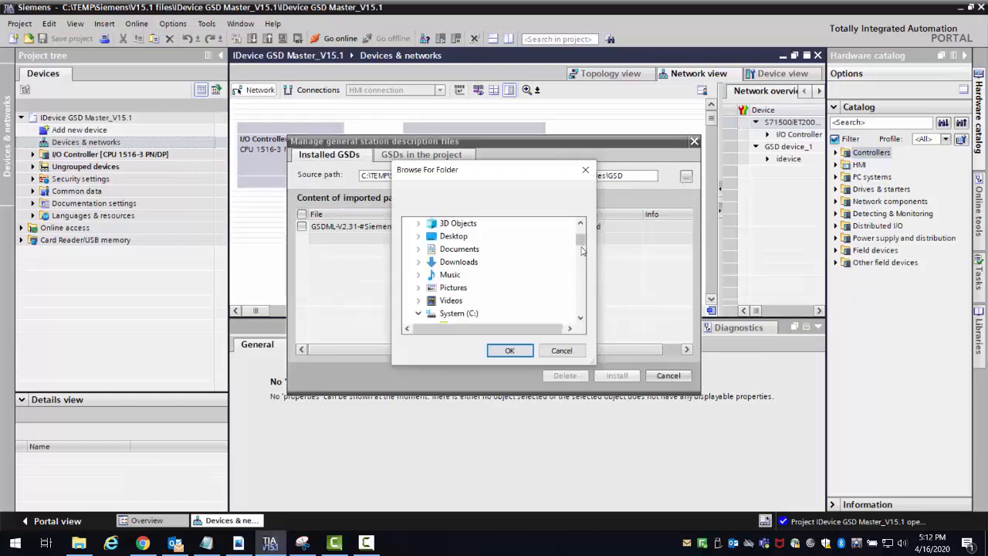
left_click_drag(582, 251, 577, 293)
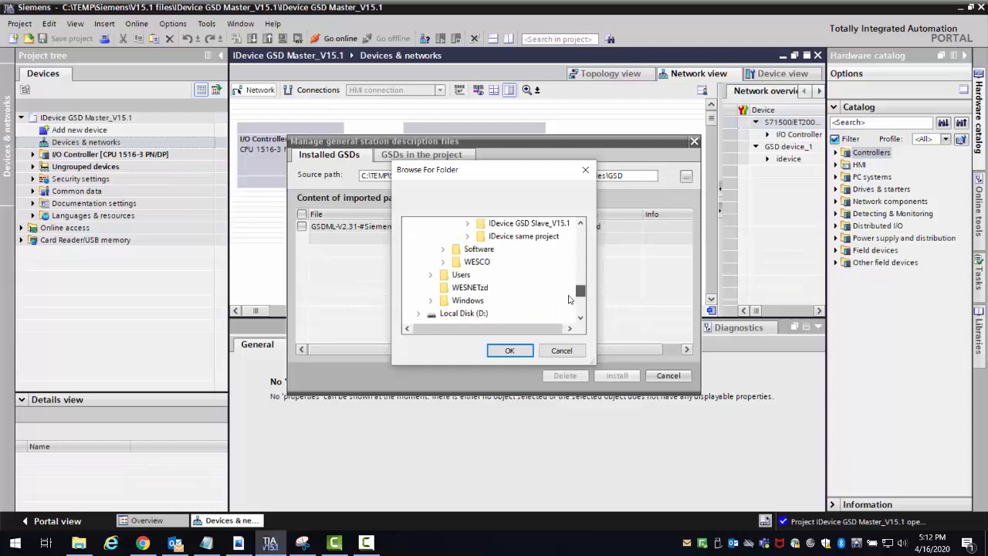
double_click(461, 276)
double_click(474, 302)
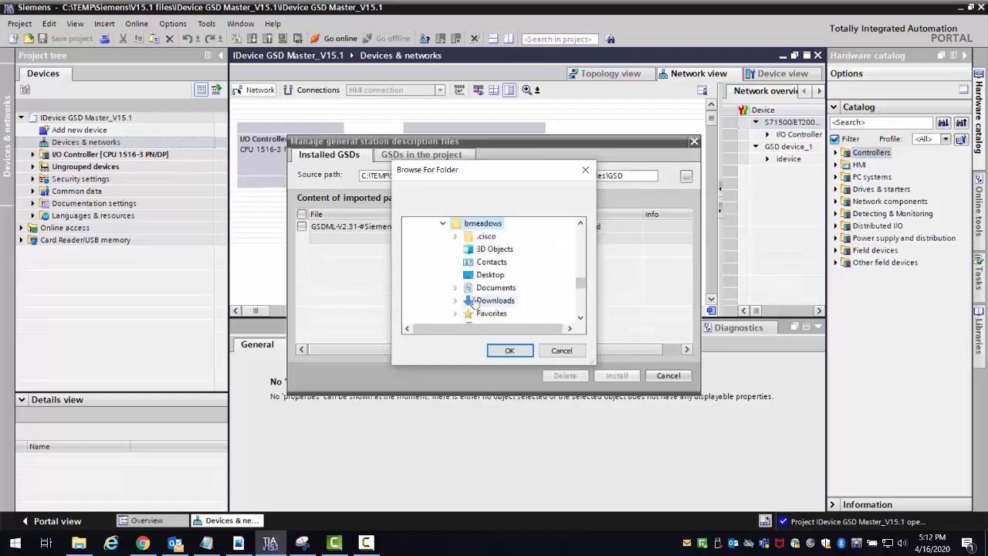
double_click(483, 288)
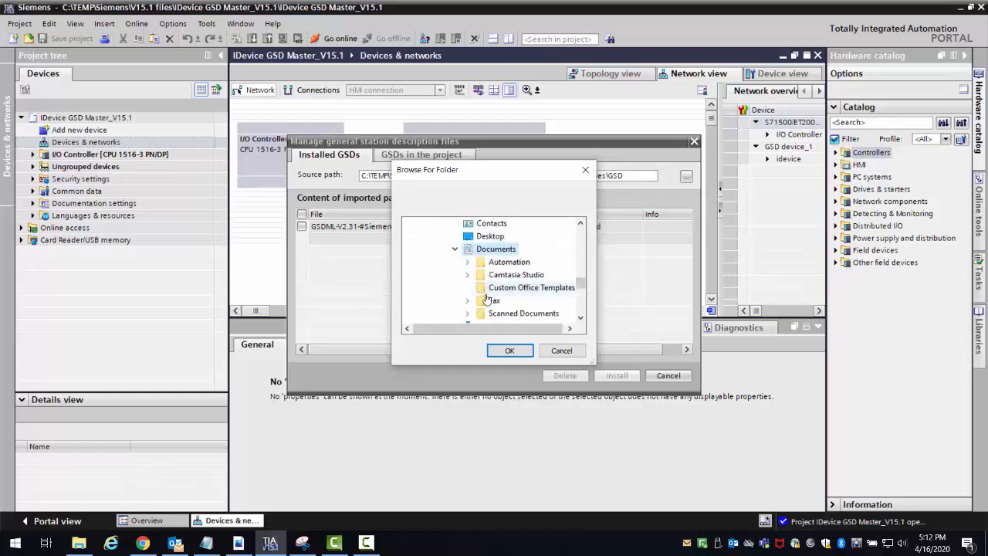
left_click(508, 350)
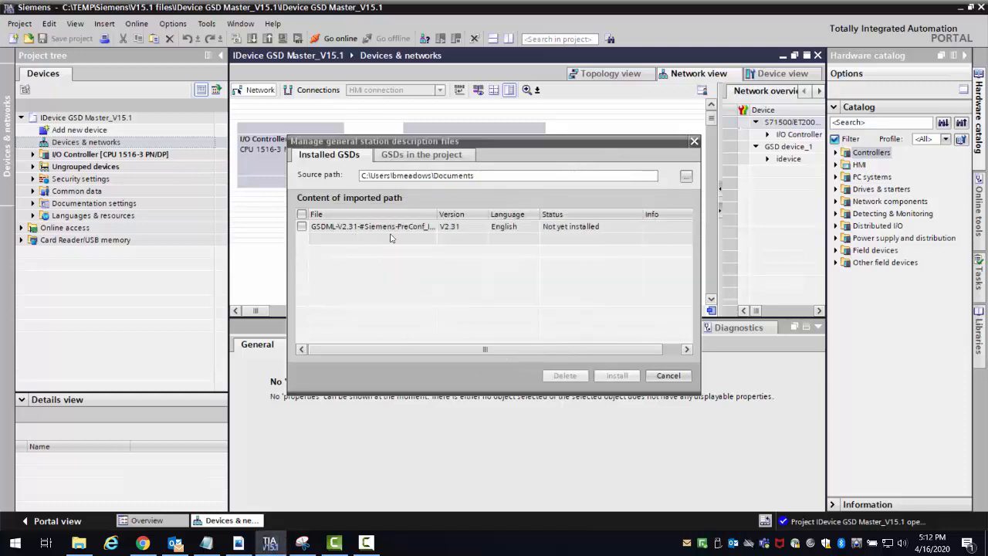
left_click(302, 227)
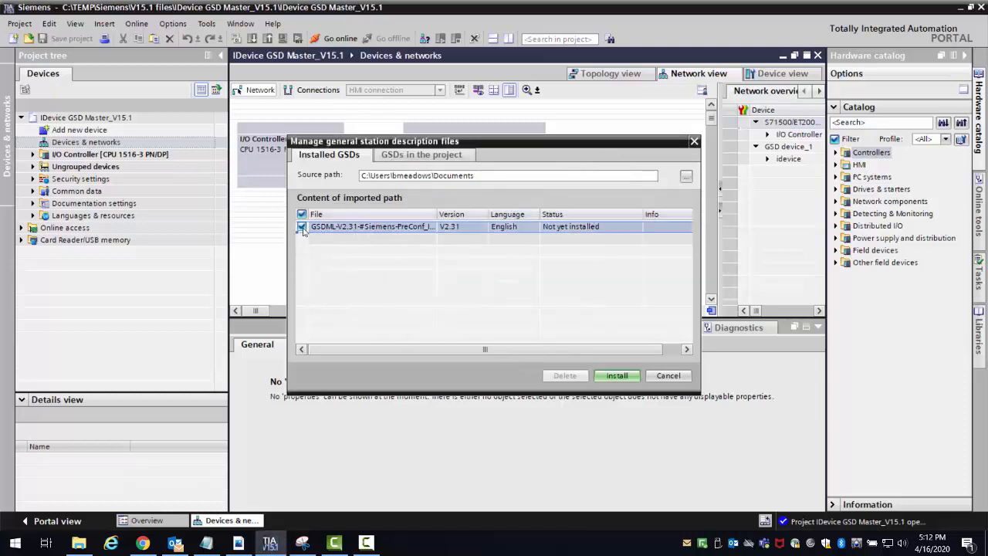
left_click(609, 376)
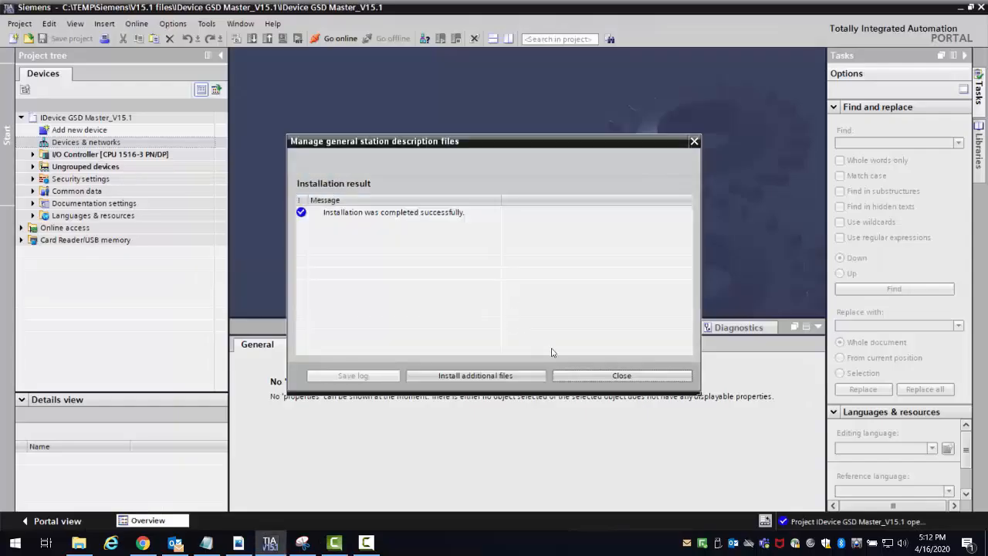
Close the GSD installation result and open the network view of the master project's devices and networks
left_click(615, 378)
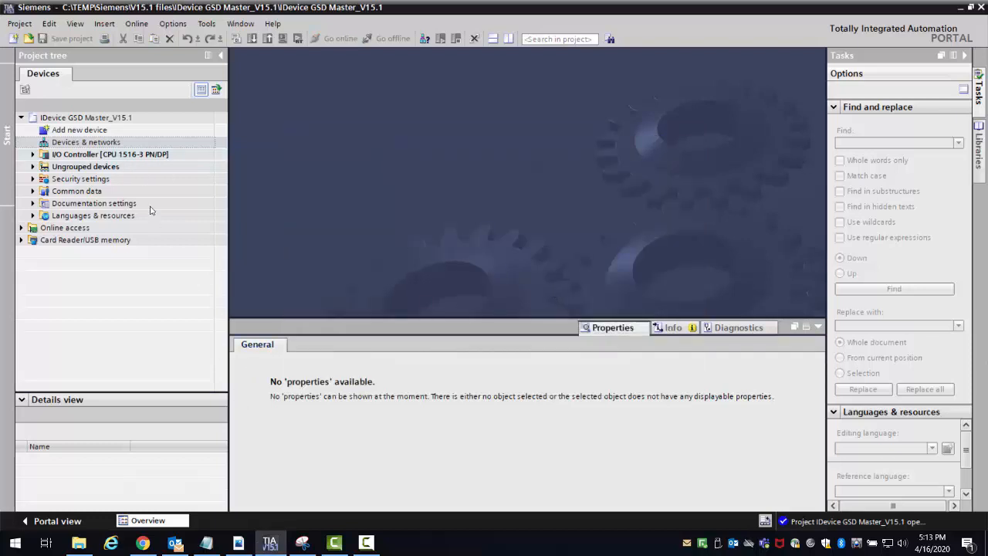
left_click(108, 147)
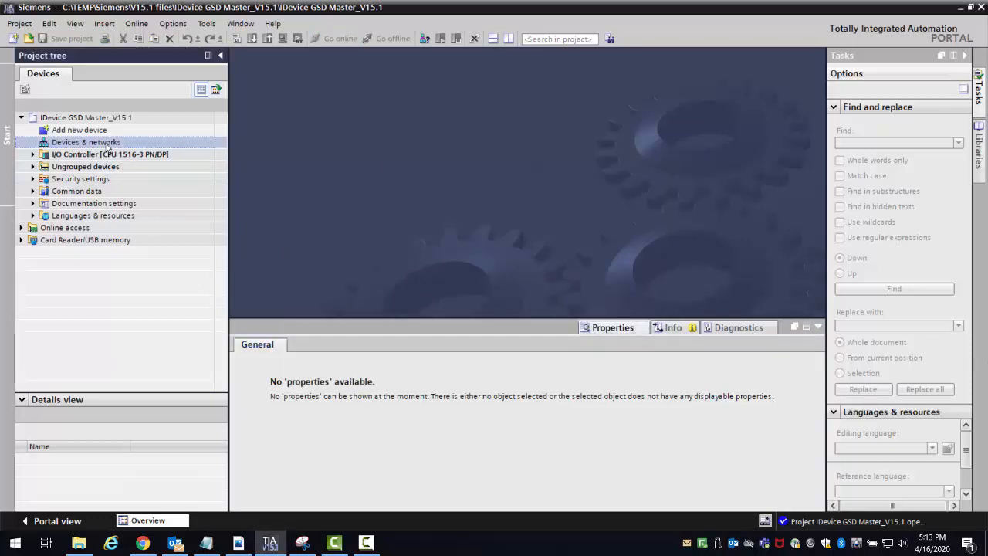
double_click(108, 146)
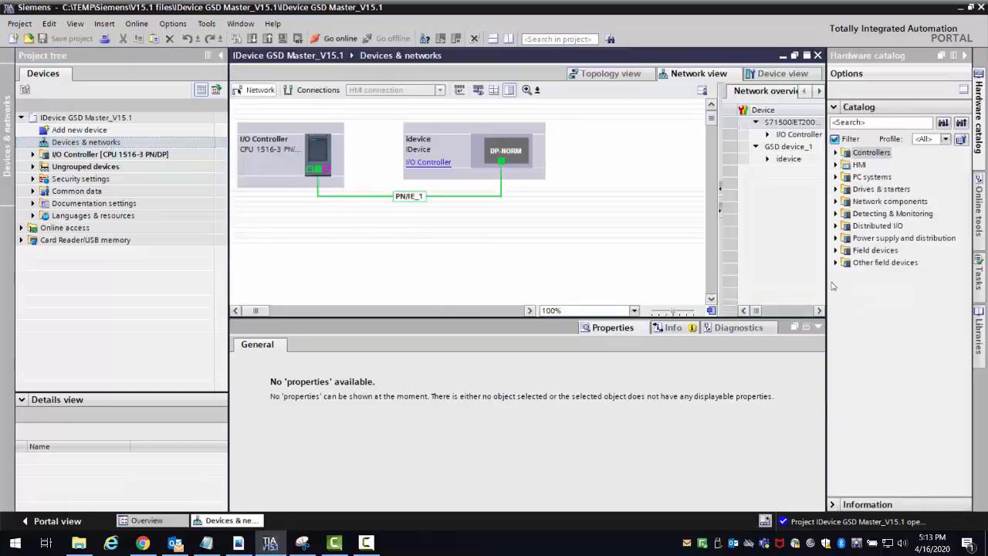
Locate the installed IDevice in the hardware catalog among the other PROFINET IO field devices, within SIEMENS AG's PLCs & CPs for CPU 1513-1 PN
left_click(835, 262)
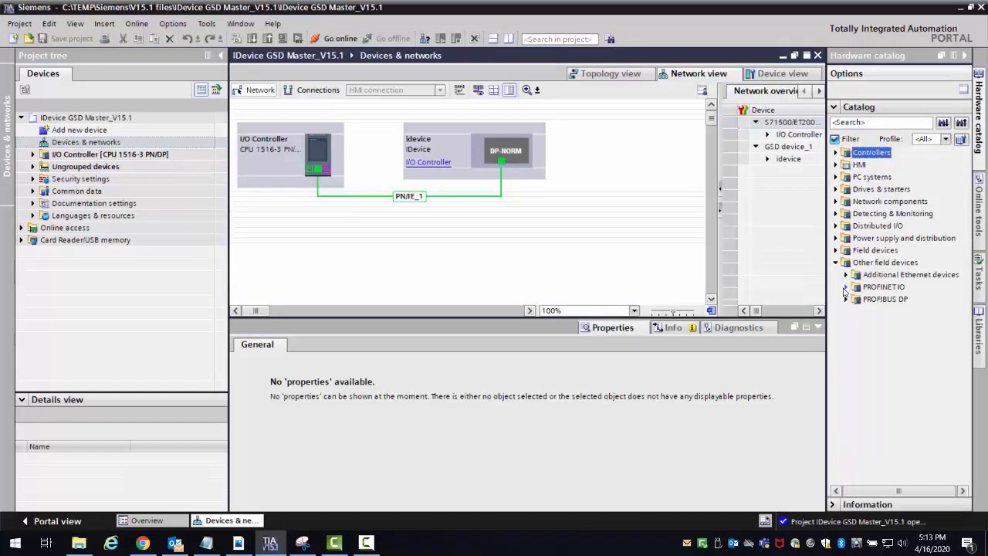
left_click(846, 287)
left_click(857, 337)
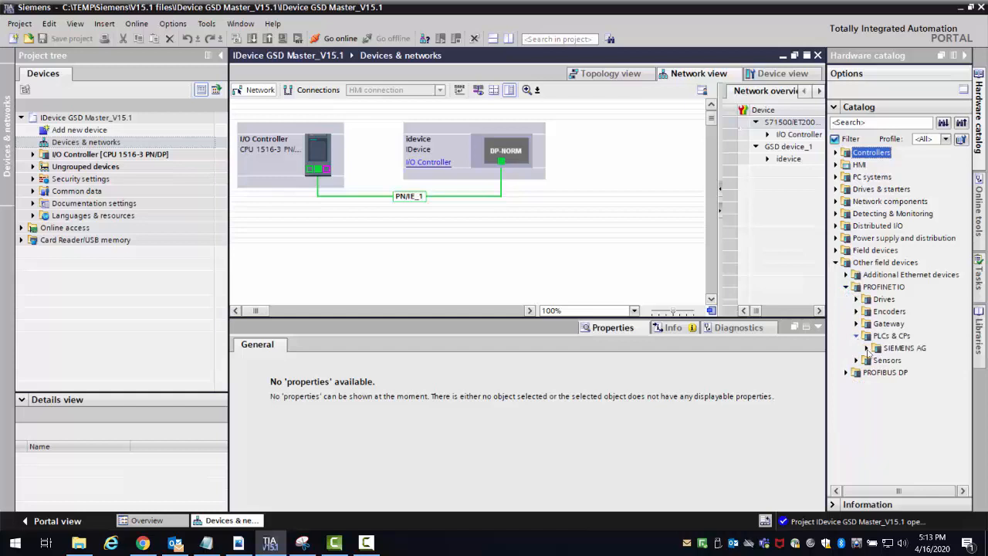
left_click(867, 348)
left_click(878, 361)
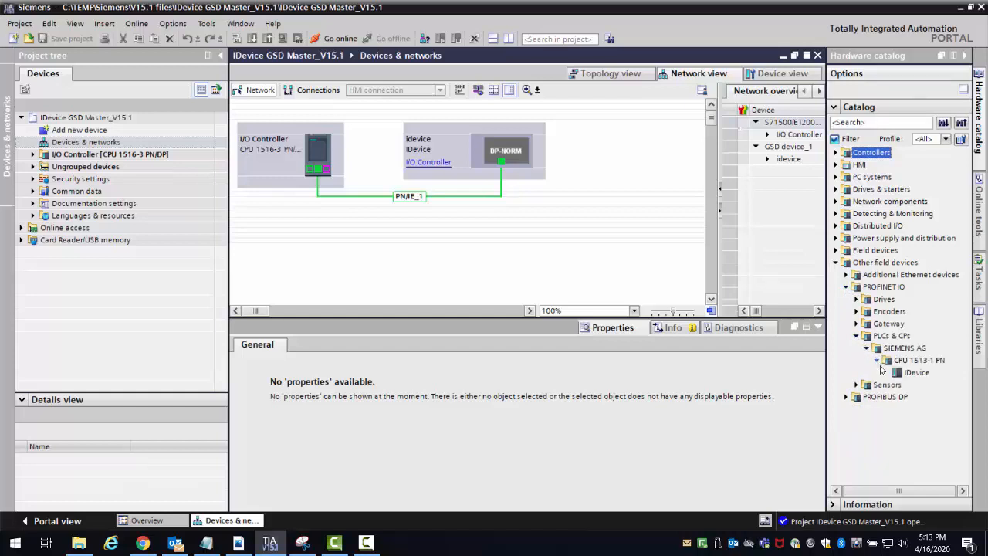